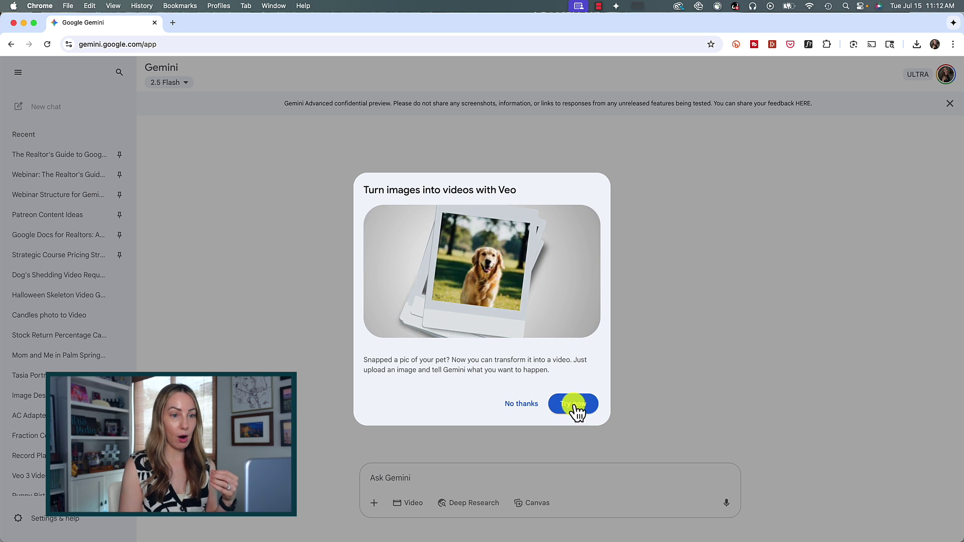
- Accept the Veo popup with Try now and switch the prompt to Video mode
{"action": "left_click", "coordinate": [578, 406]}
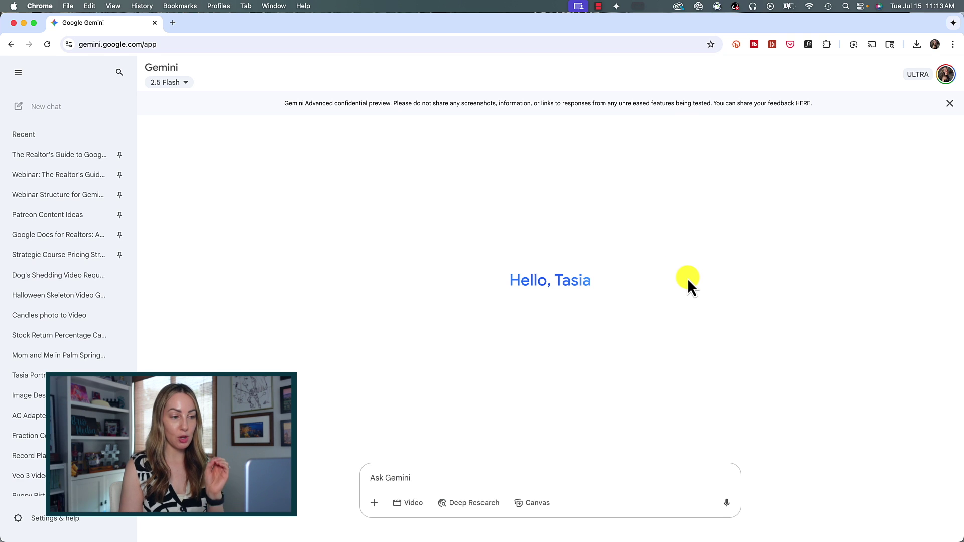
{"action": "left_click", "coordinate": [409, 503]}
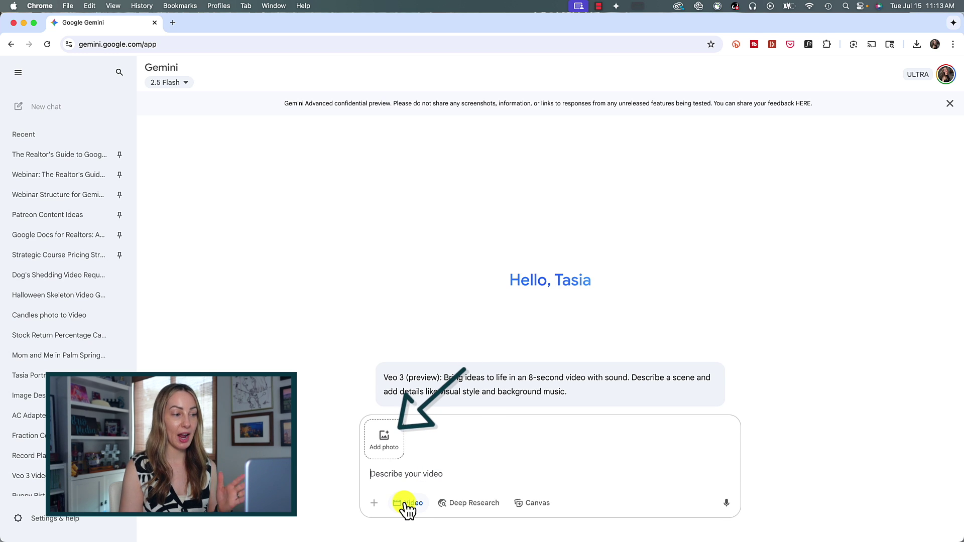
- Attach the food photo IMG_9928.JPG and send the prompt to make the food spell 'Eat Me!'
{"action": "left_click", "coordinate": [385, 438]}
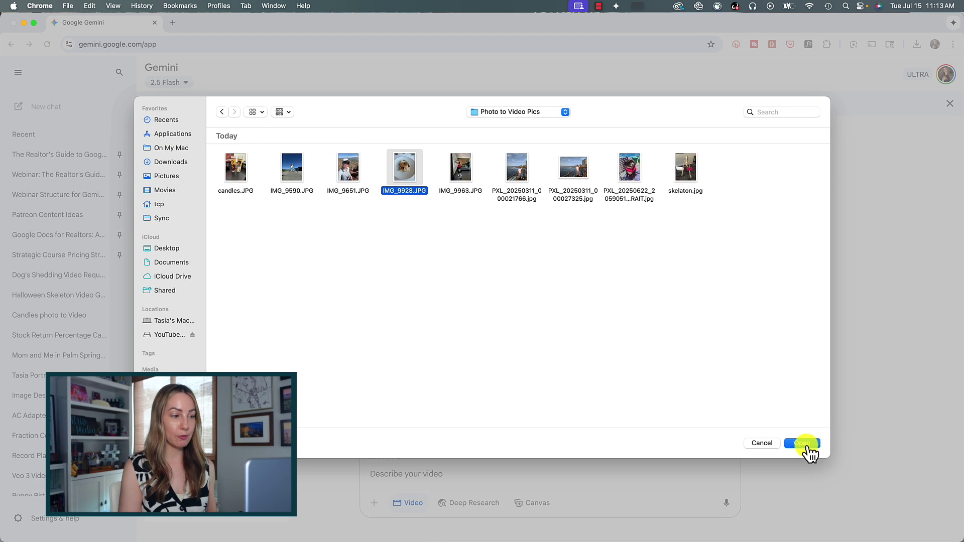
{"action": "left_click", "coordinate": [803, 444]}
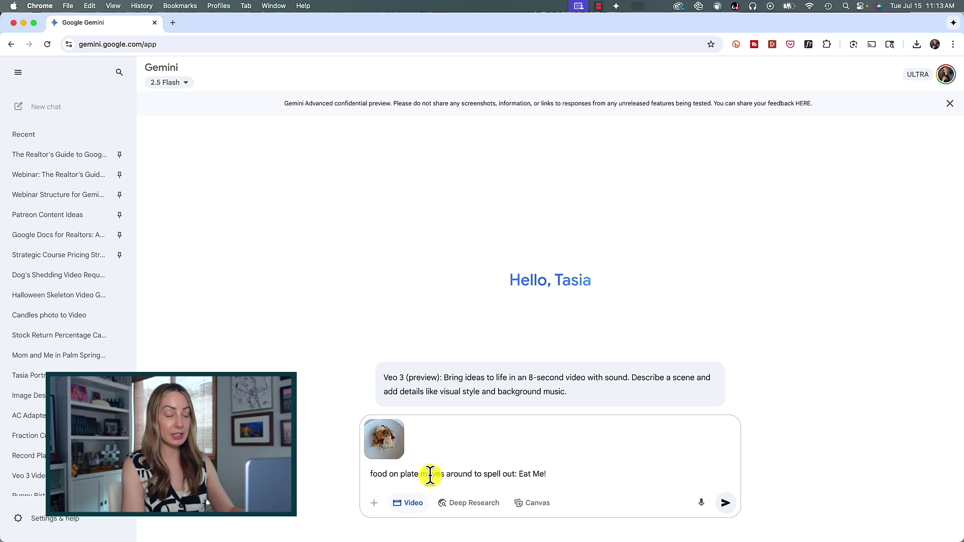
{"action": "key", "text": "Return"}
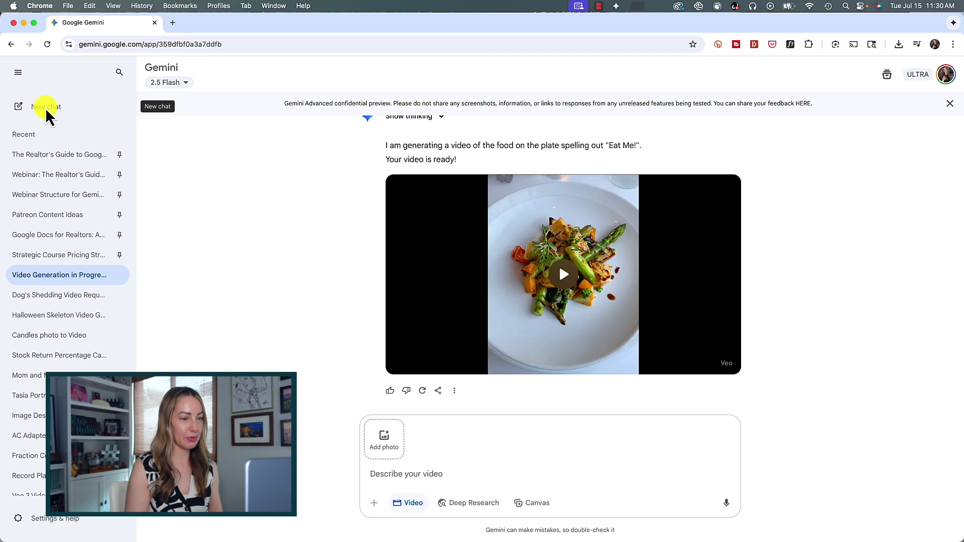
- Start a new chat in Video mode with the hiking selfie IMG_9651.JPG attached
{"action": "left_click", "coordinate": [45, 107]}
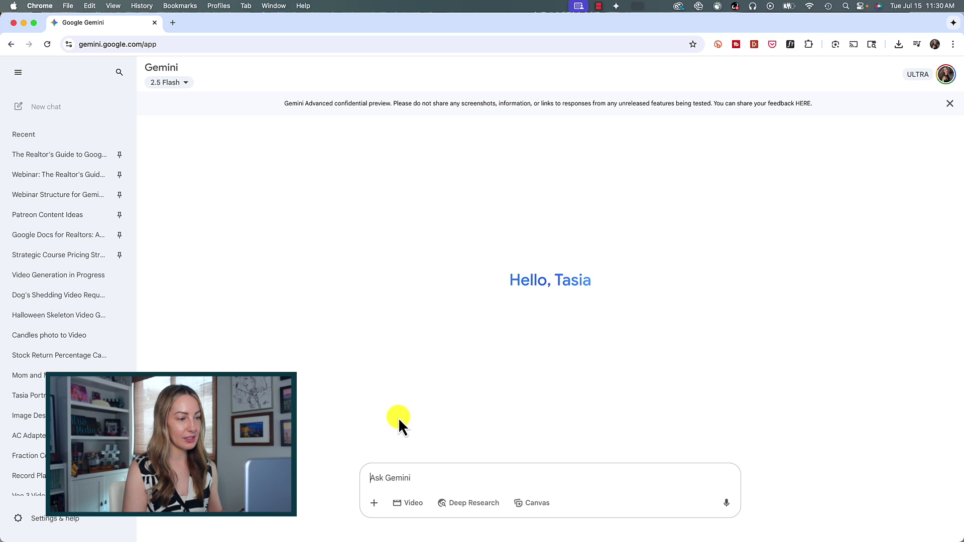
{"action": "left_click", "coordinate": [411, 504]}
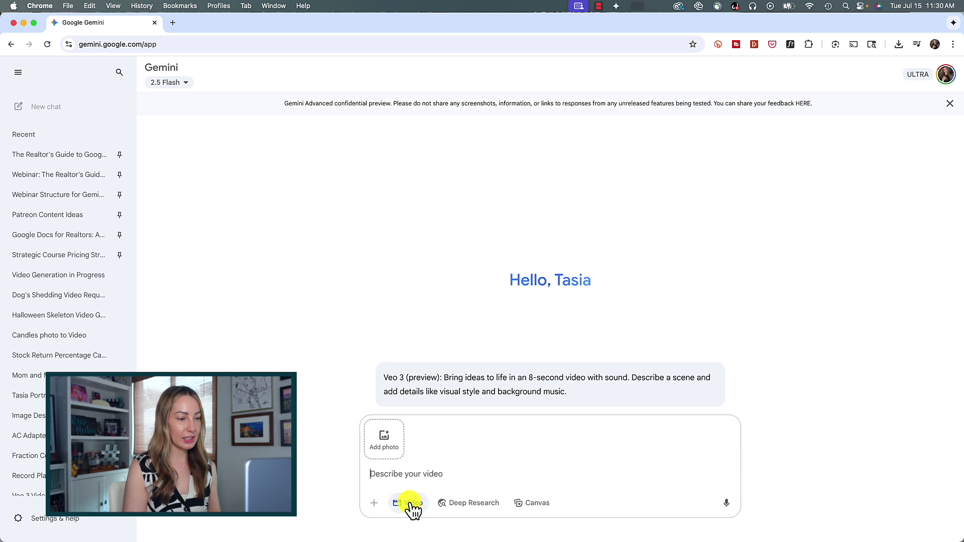
{"action": "left_click", "coordinate": [384, 443]}
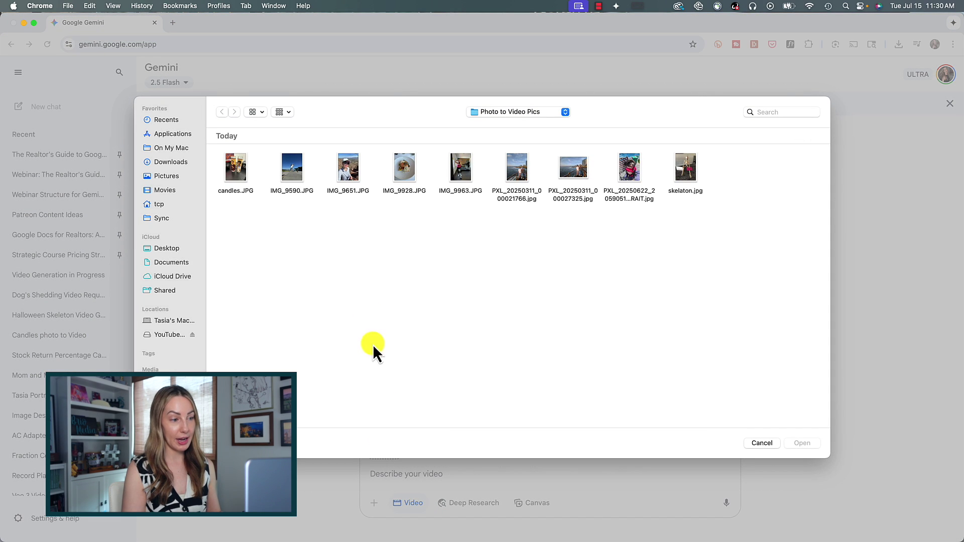
{"action": "left_click", "coordinate": [808, 443]}
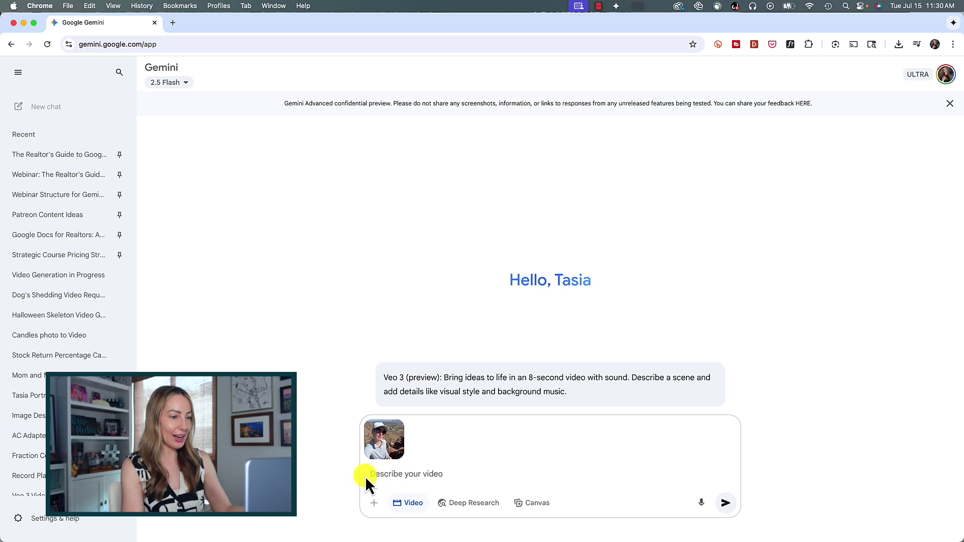
- Paste the Camelback mountain 'check out this view!' prompt and send it to generate the video
{"action": "type", "text": "this is a photo of me hiking Camelback mountain. Make me say excitedly ‘check out this view!’ then I turn away from the camera and look at the view."}
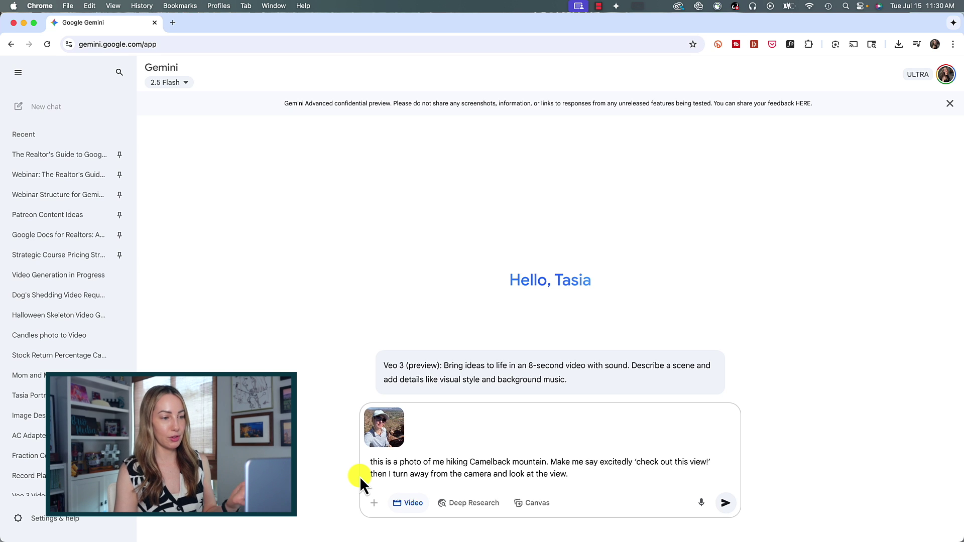
{"action": "key", "text": "Return"}
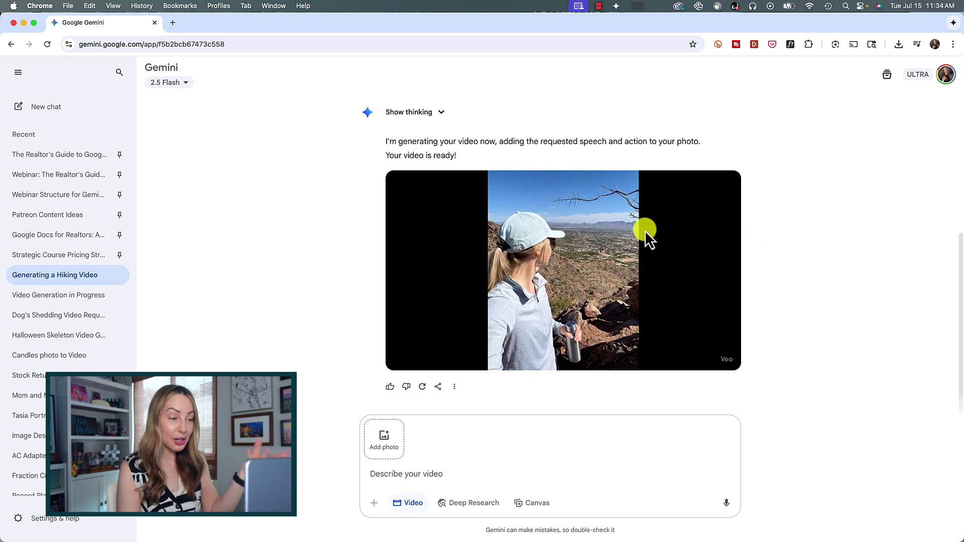
- Download the generated hiking selfie video to the computer
{"action": "mouse_move", "coordinate": [552, 251]}
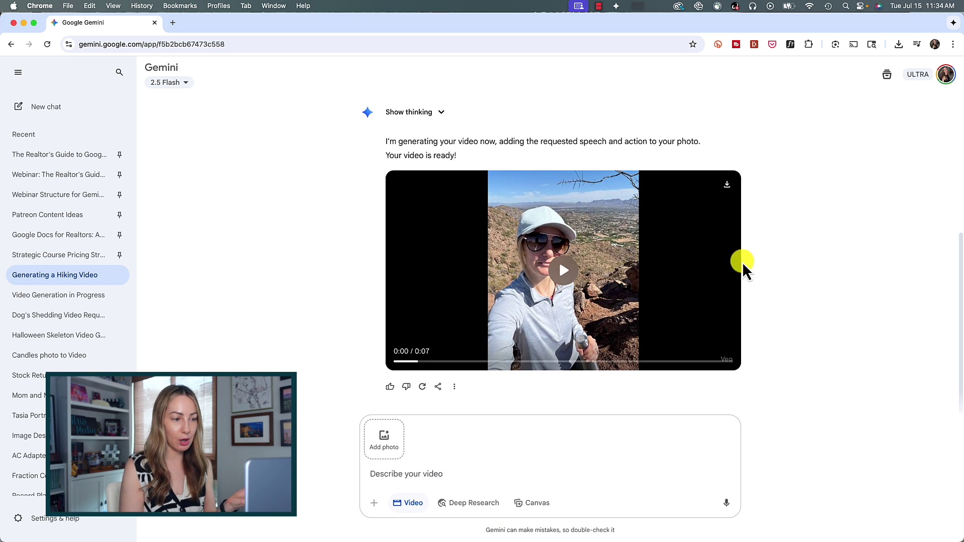
{"action": "left_click", "coordinate": [728, 185]}
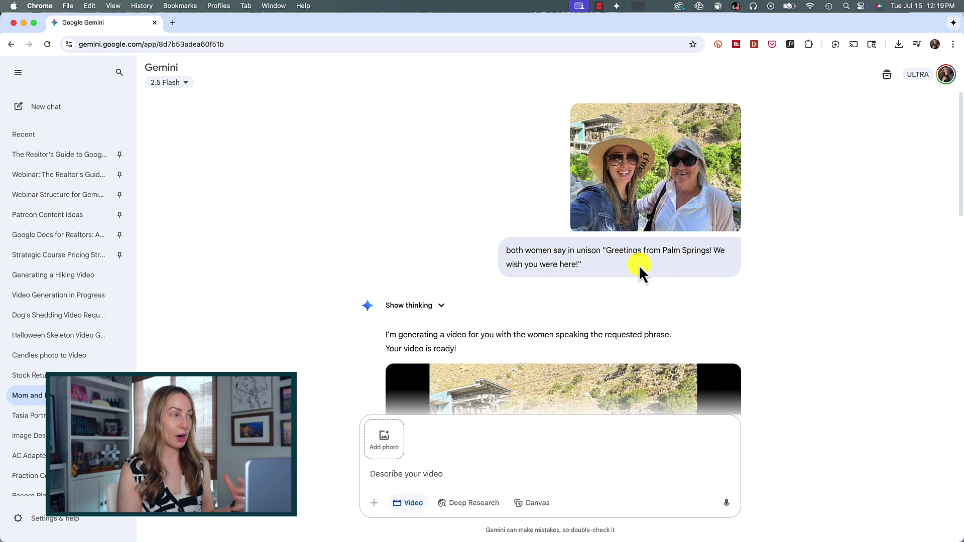
- Scroll through the 'Mom and Me in Palm Springs' chat to review its greeting video and failed follow-up
{"action": "scroll", "coordinate": [789, 312], "scroll_direction": "down", "scroll_amount": 6}
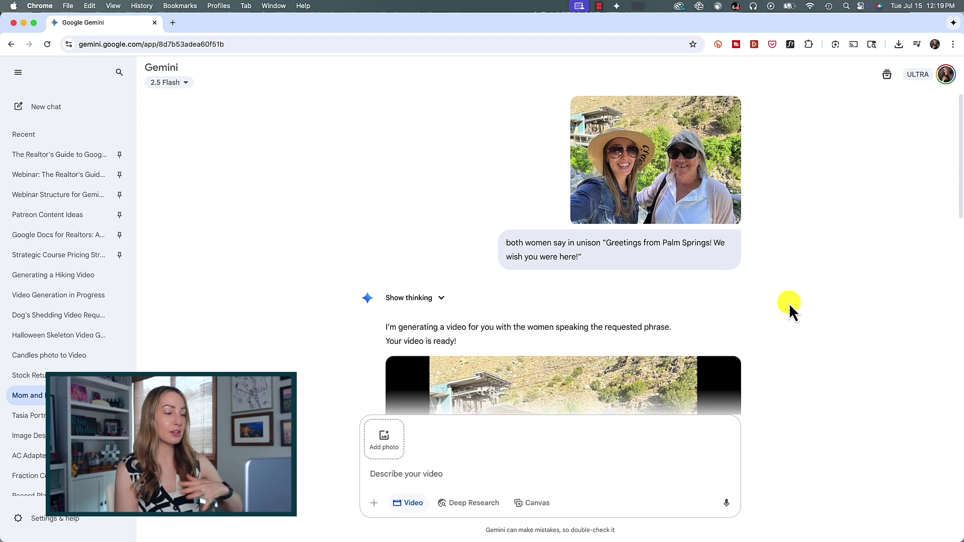
{"action": "scroll", "coordinate": [790, 299], "scroll_direction": "up", "scroll_amount": 1}
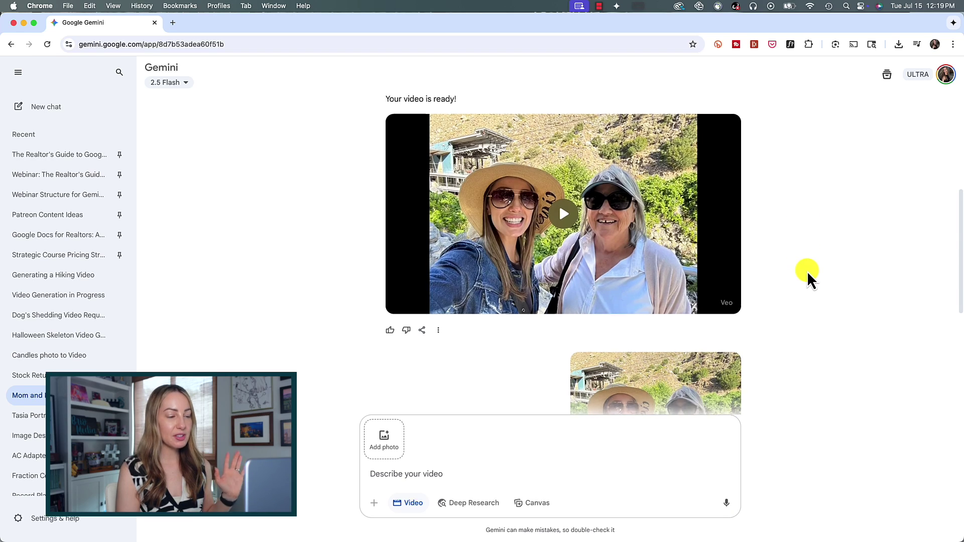
{"action": "scroll", "coordinate": [806, 271], "scroll_direction": "down", "scroll_amount": 3}
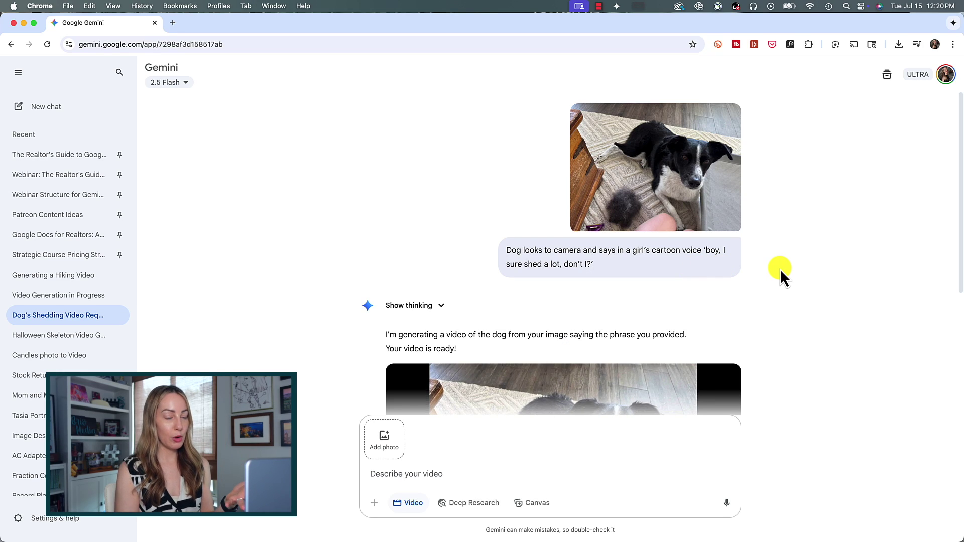
{"action": "scroll", "coordinate": [780, 269], "scroll_direction": "down", "scroll_amount": 4}
{"action": "scroll", "coordinate": [781, 269], "scroll_direction": "down", "scroll_amount": 1}
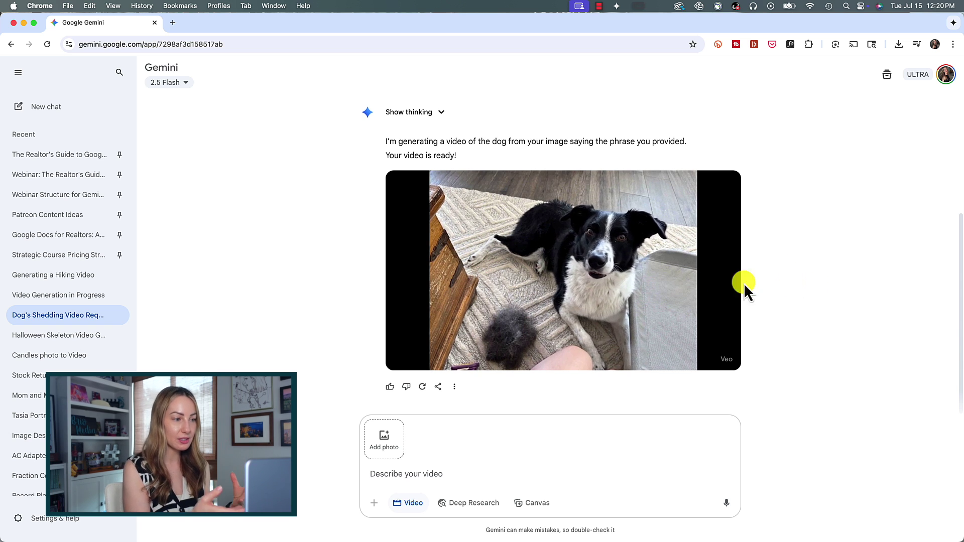
{"action": "mouse_move", "coordinate": [564, 276]}
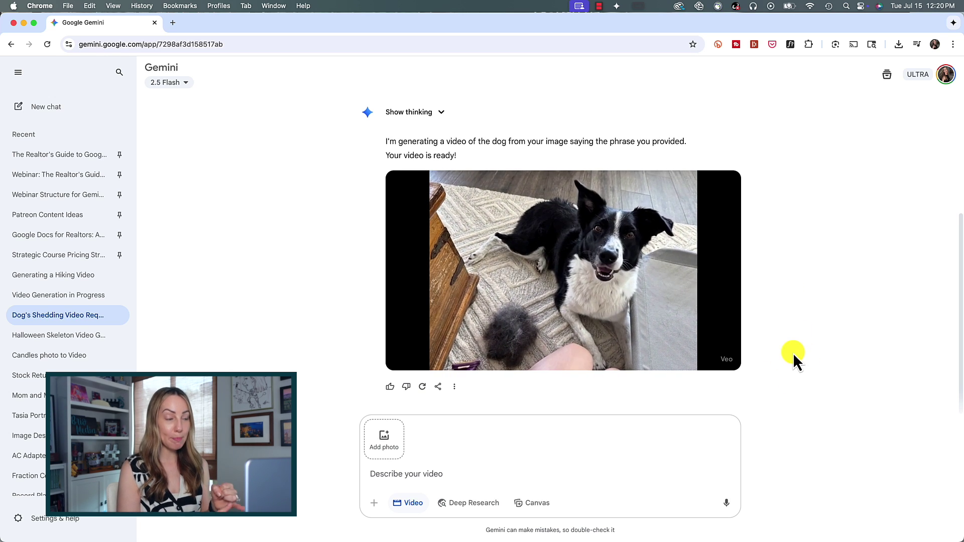
{"action": "scroll", "coordinate": [794, 353], "scroll_direction": "up", "scroll_amount": 3}
{"action": "scroll", "coordinate": [793, 353], "scroll_direction": "up", "scroll_amount": 1}
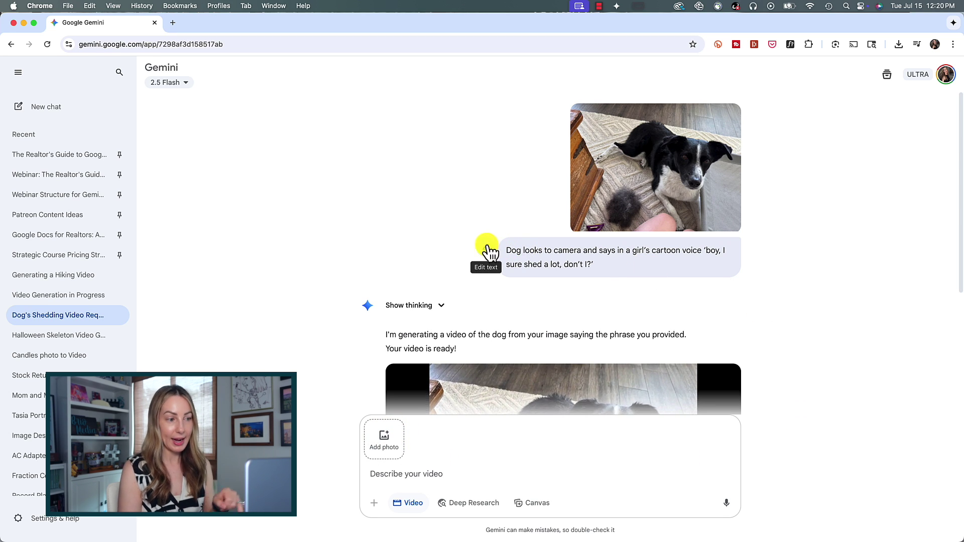
- Delete "girl's" from the dog video prompt and resend it for a plain cartoon voice
{"action": "left_click", "coordinate": [486, 248]}
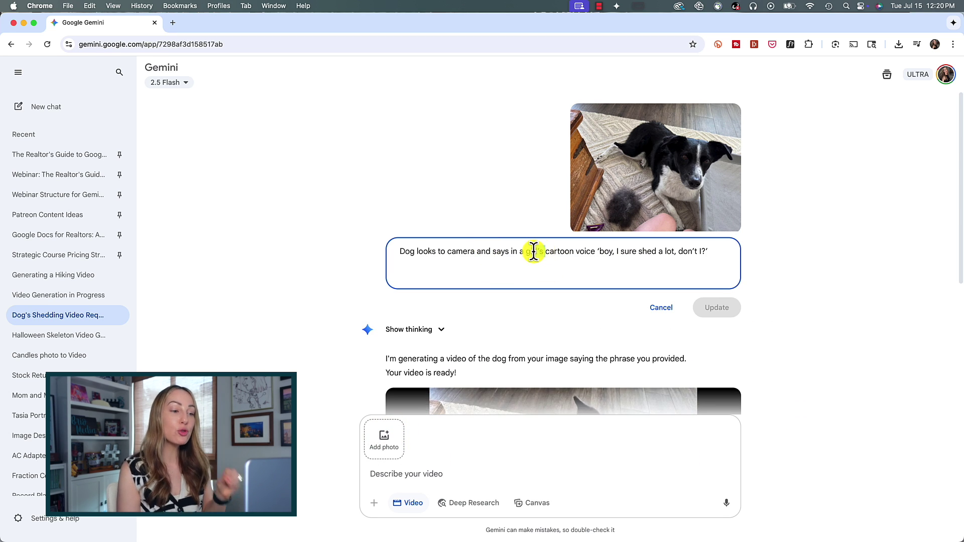
{"action": "key", "text": "BackSpace"}
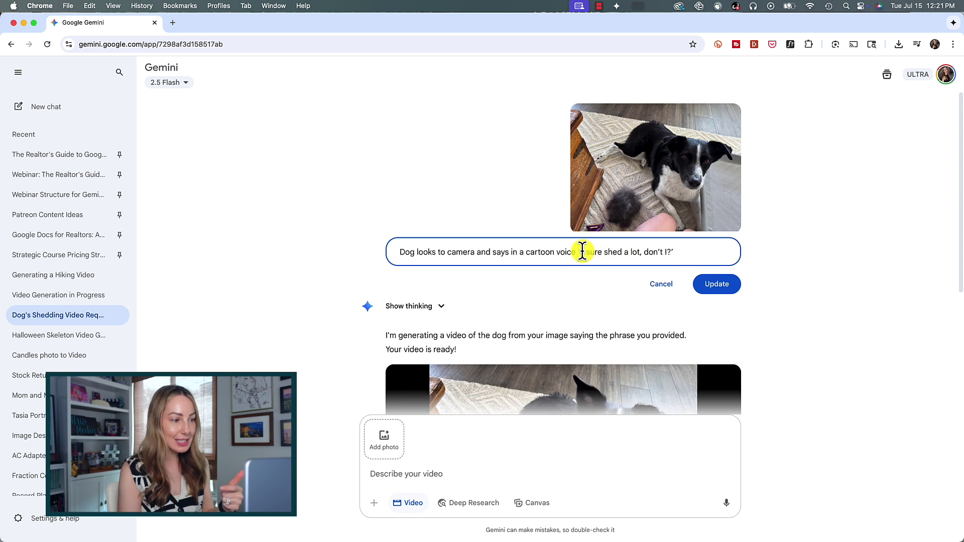
{"action": "left_click", "coordinate": [717, 285]}
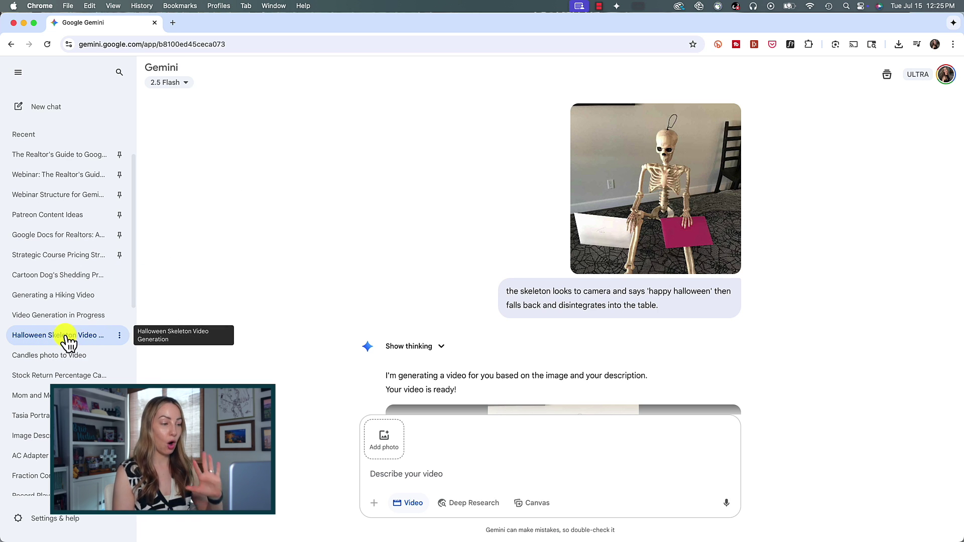
{"action": "left_click", "coordinate": [32, 318]}
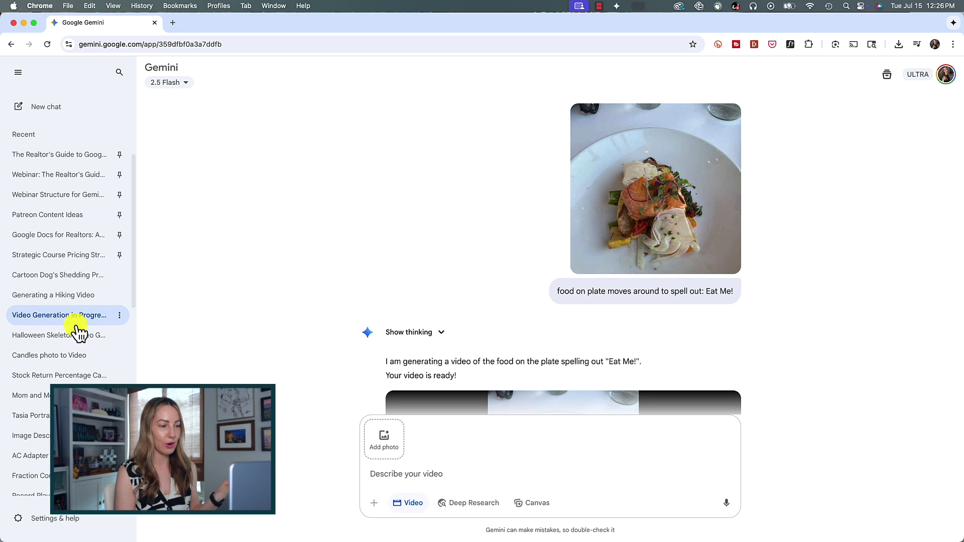
{"action": "left_click", "coordinate": [119, 316]}
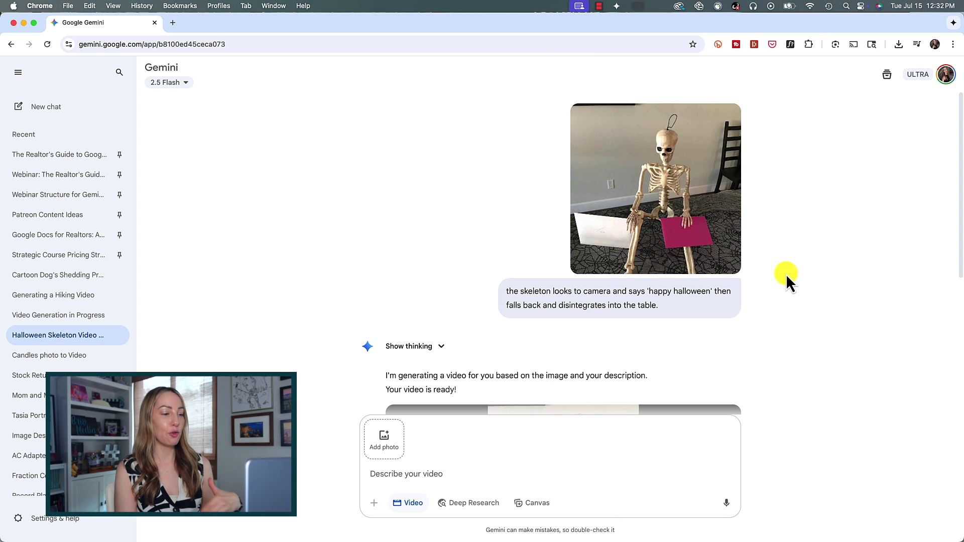
- Scroll to the Halloween skeleton video and start its 7-second playback
{"action": "scroll", "coordinate": [776, 242], "scroll_direction": "down", "scroll_amount": 5}
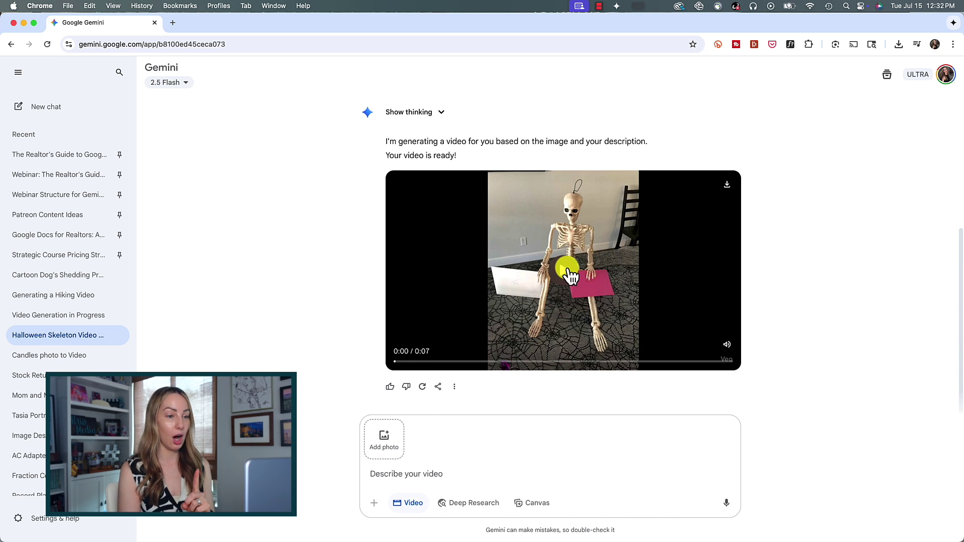
{"action": "left_click", "coordinate": [568, 271]}
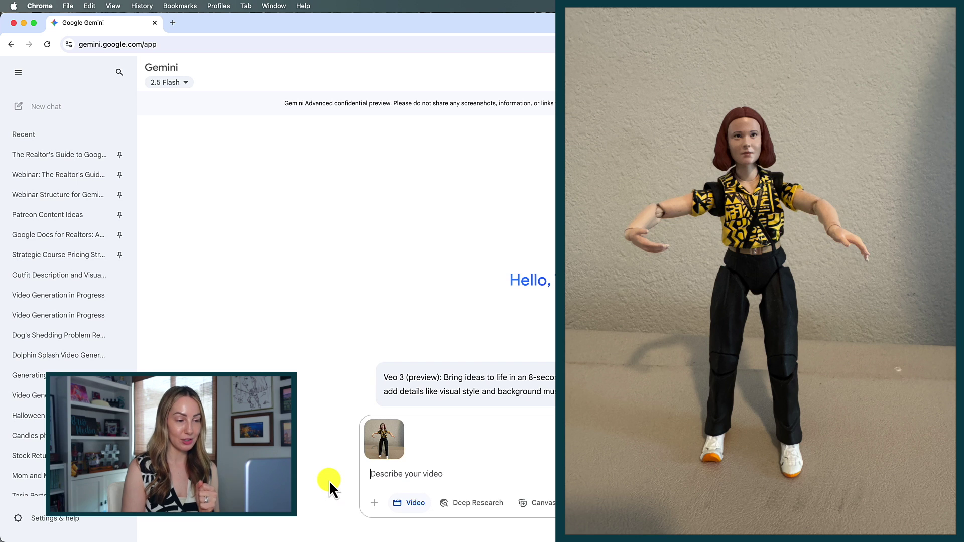
- Send the attached doll photo with the prompt 'make this doll come to life'
{"action": "type", "text": "make this doll come to life"}
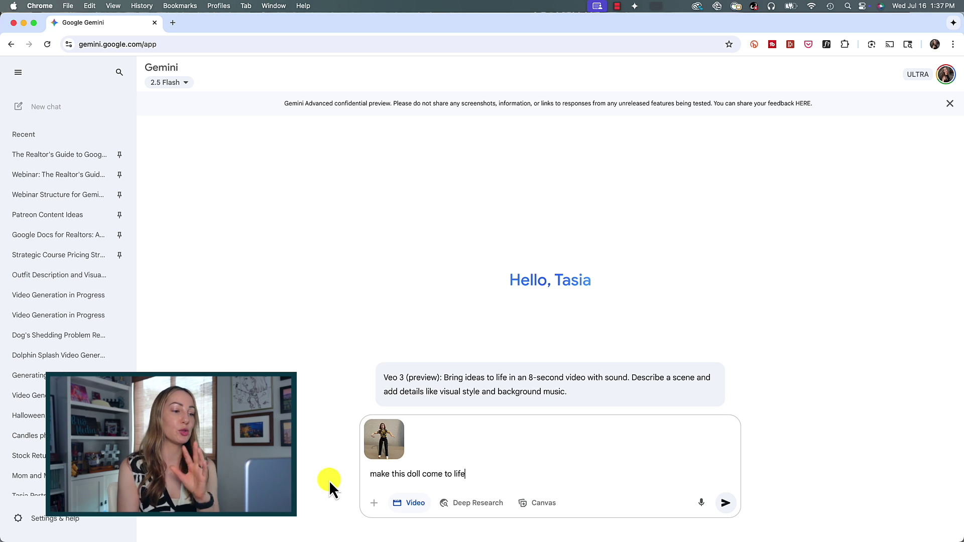
{"action": "key", "text": "Return"}
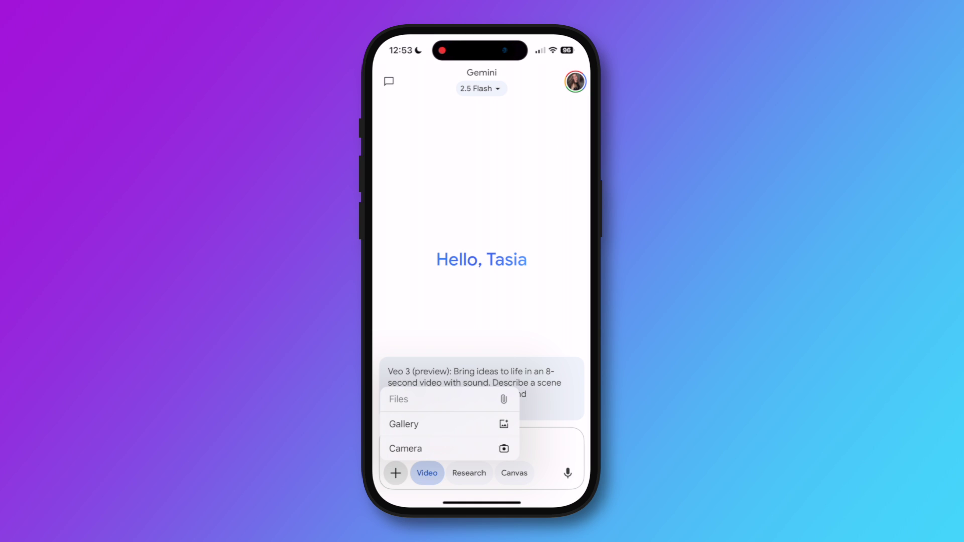
- Pick the ocean photo from the Gallery, paste the calm-ocean dolphin-splash prompt, and send it
{"action": "left_click", "coordinate": [404, 424]}
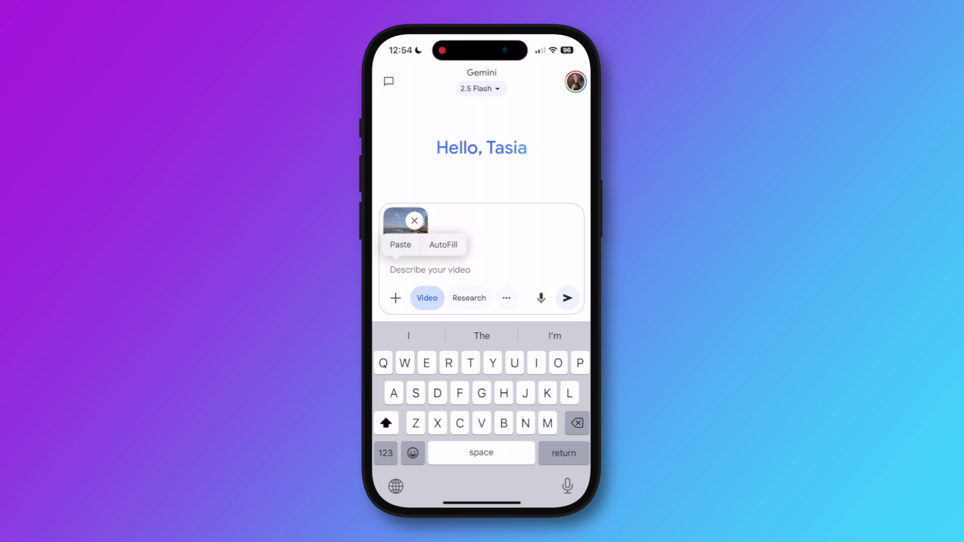
{"action": "left_click", "coordinate": [401, 245]}
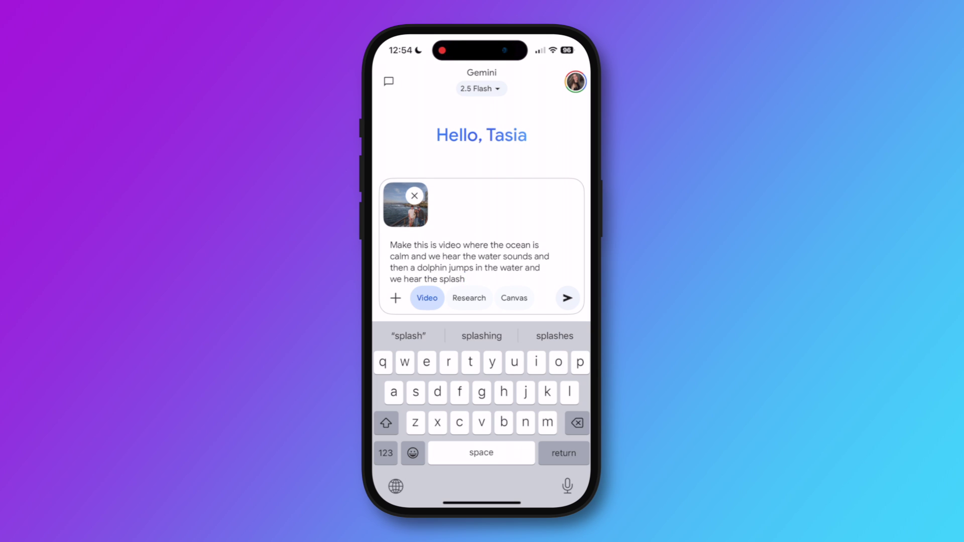
{"action": "left_click", "coordinate": [567, 298]}
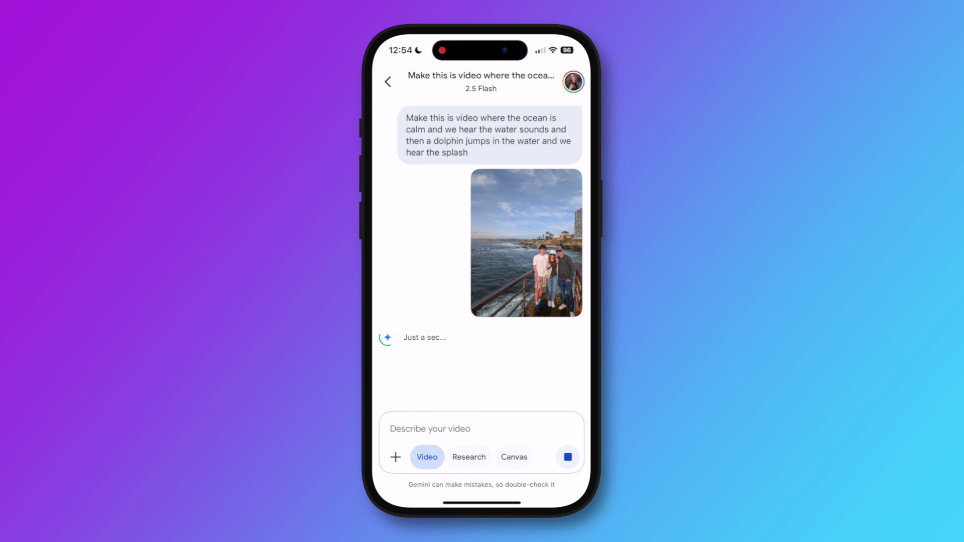